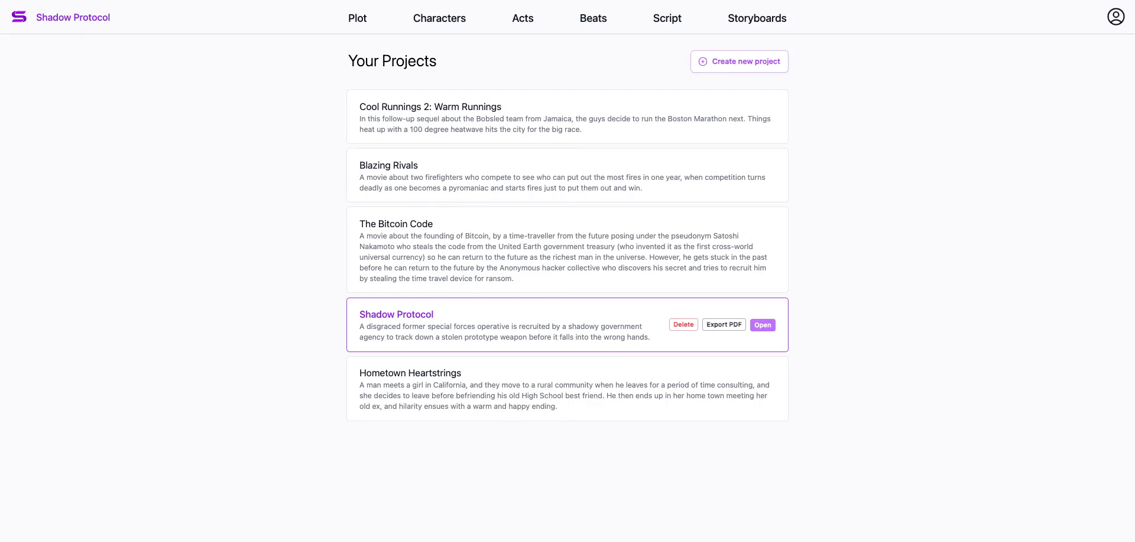
Open the Shadow Protocol project and add David Vs Goliath as a story type beside Road Story
click(762, 324)
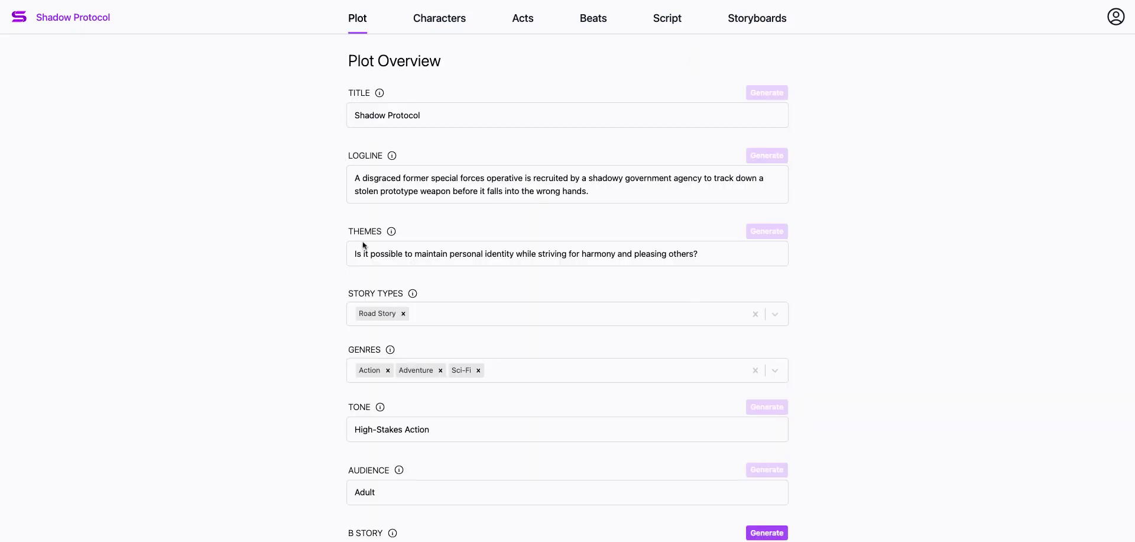
scroll(320, 289, down, 3)
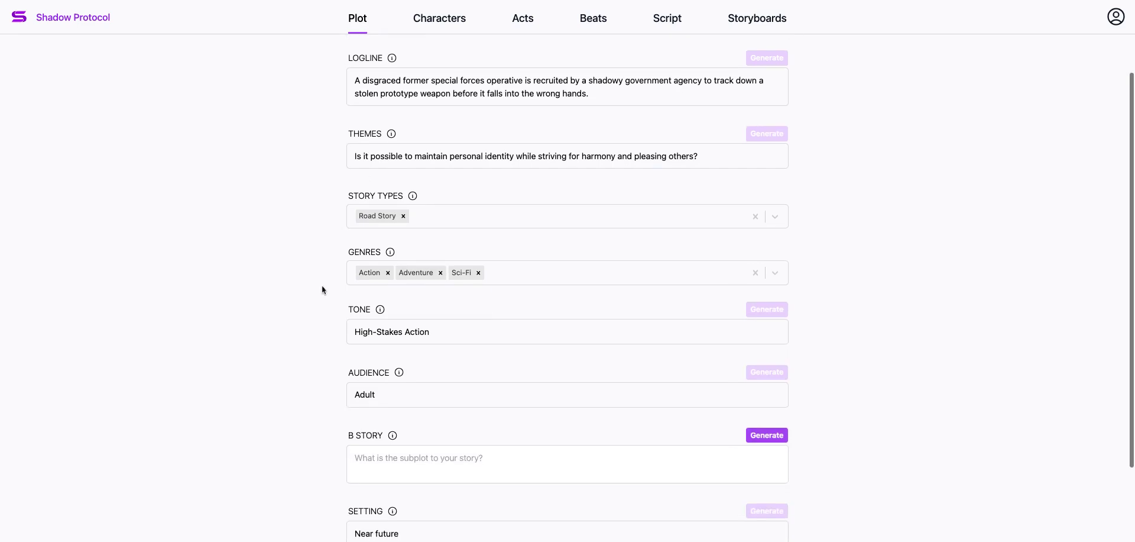
click(775, 217)
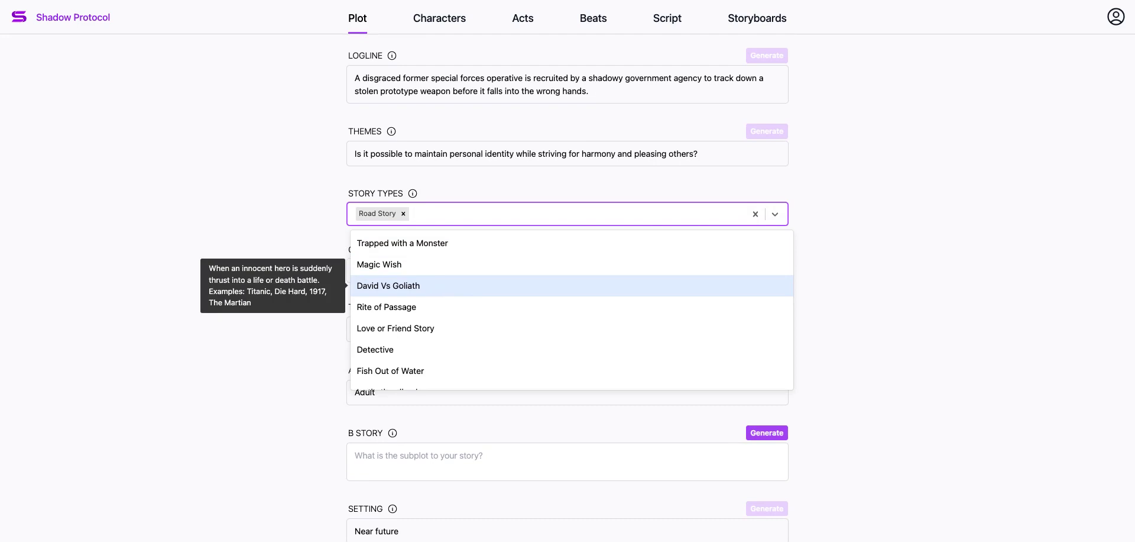
key(Return)
click(301, 289)
scroll(303, 289, down, 3)
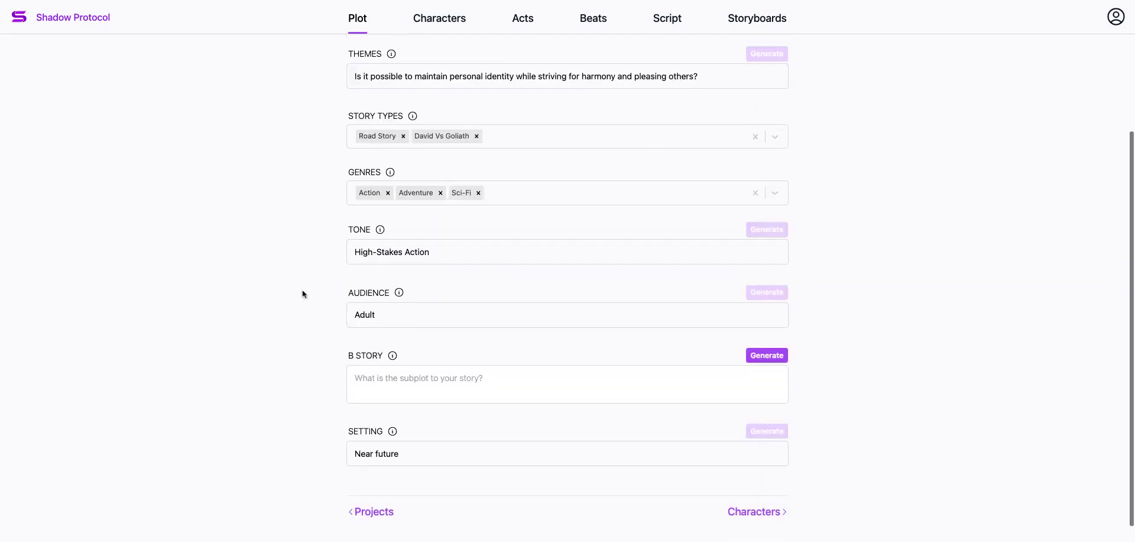
Generate B story suggestions and pick the Dr. Ava Morales subplot about secretly aiding activists
click(614, 359)
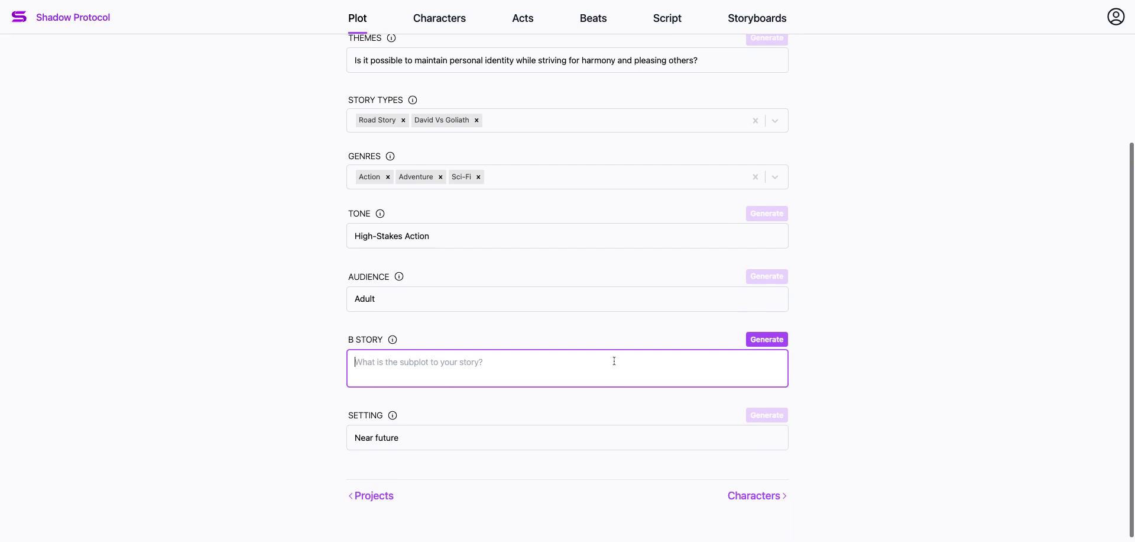
click(767, 337)
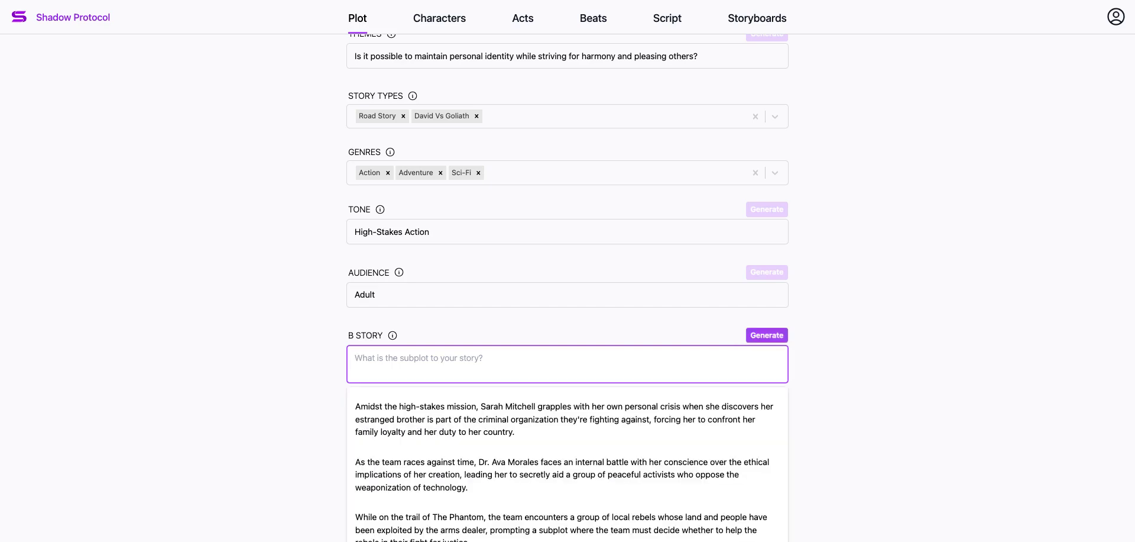
scroll(735, 329, down, 3)
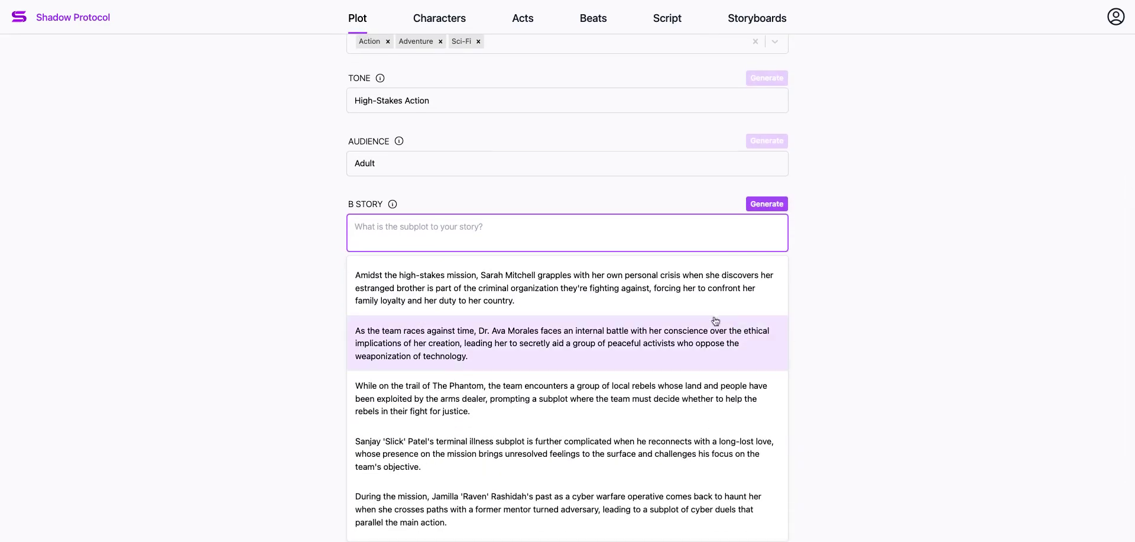
click(592, 339)
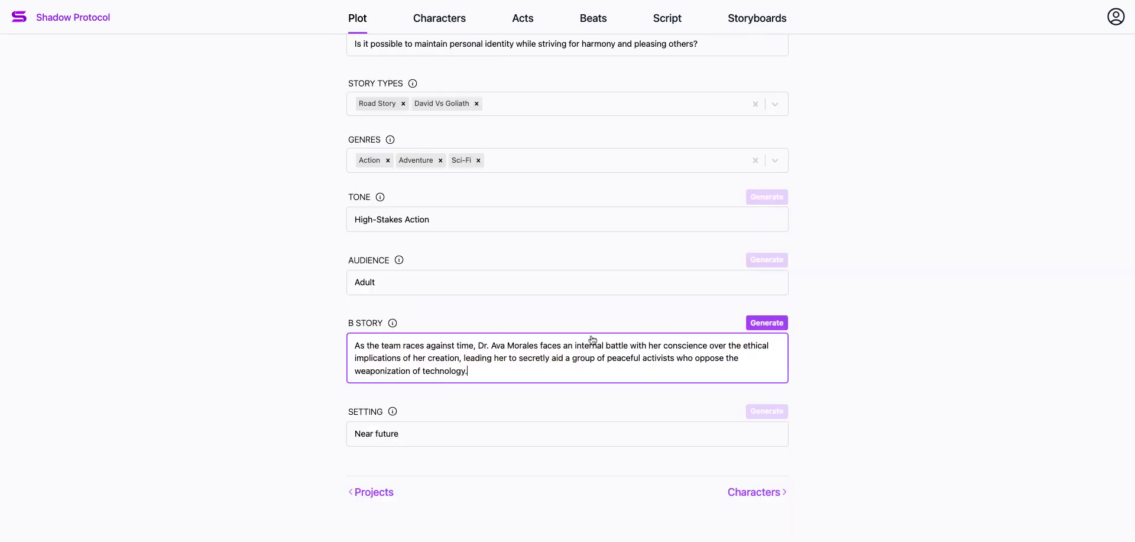
click(308, 298)
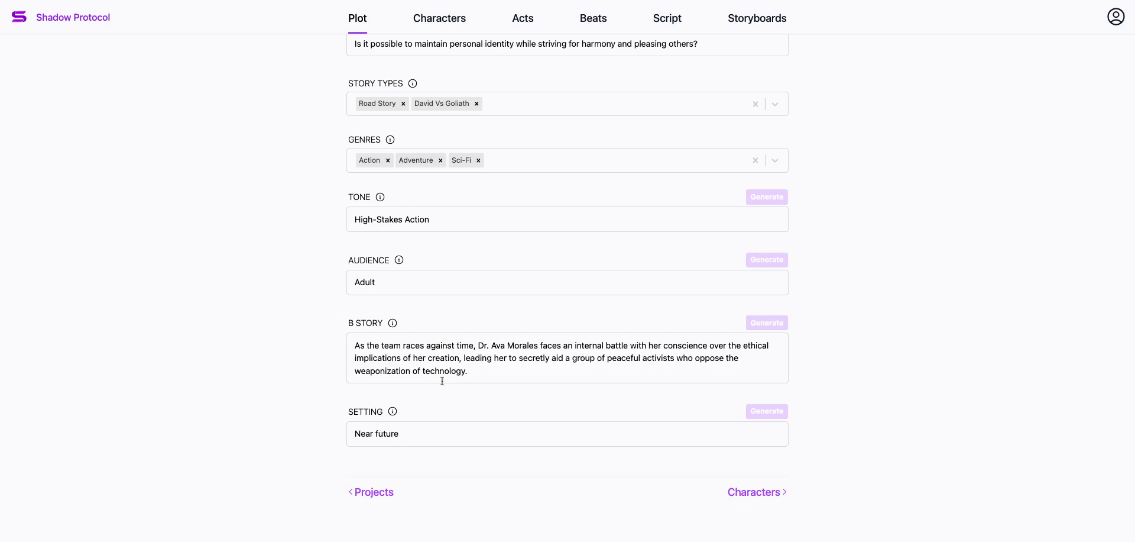
Review the Sarah, Ava, Misha and Raven character details, leaving Raven's arc unchanged
click(438, 25)
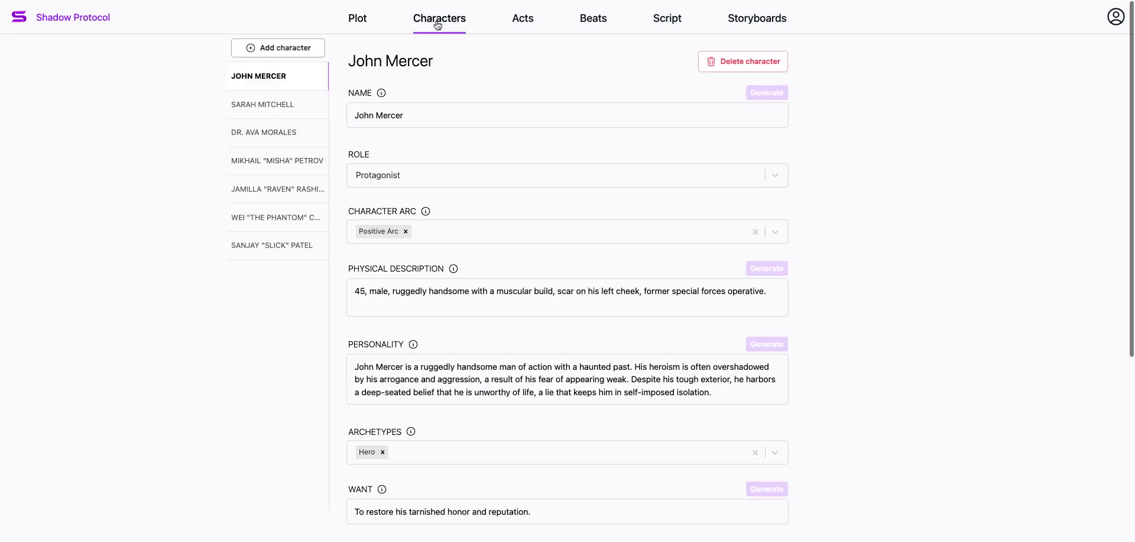
click(267, 110)
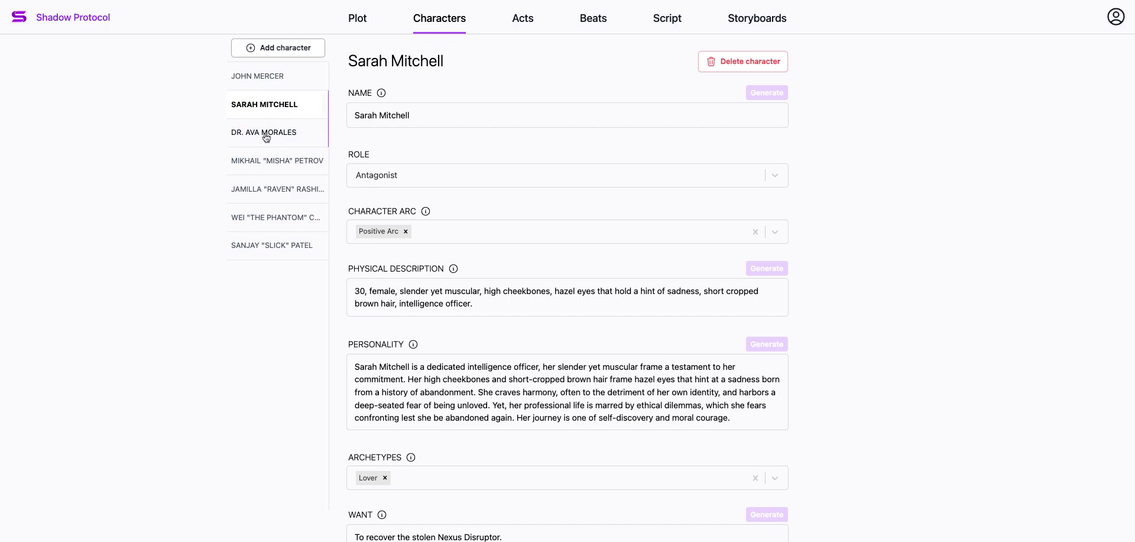
click(266, 138)
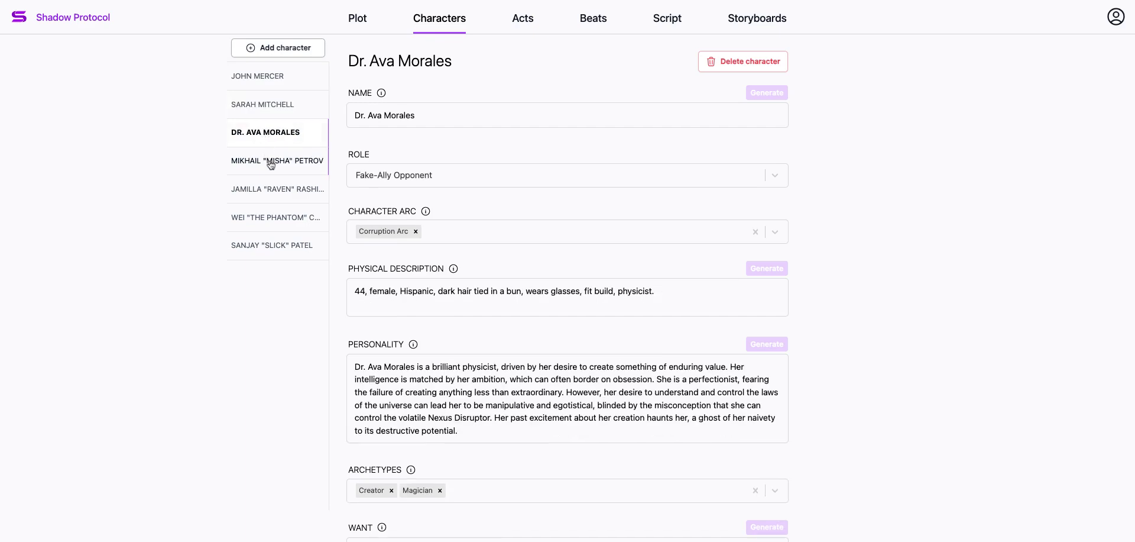
click(270, 163)
click(275, 191)
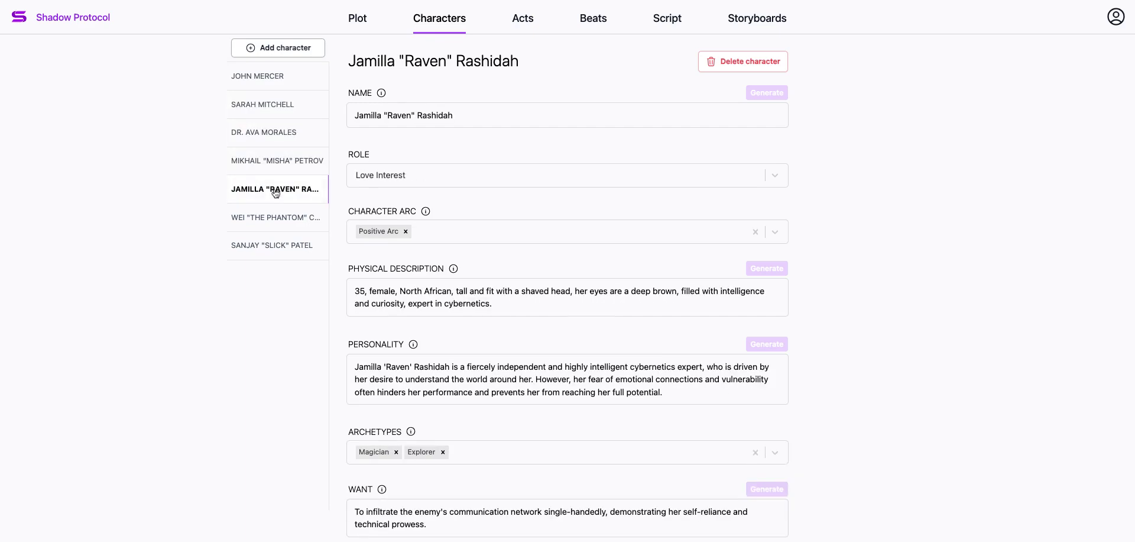
click(749, 237)
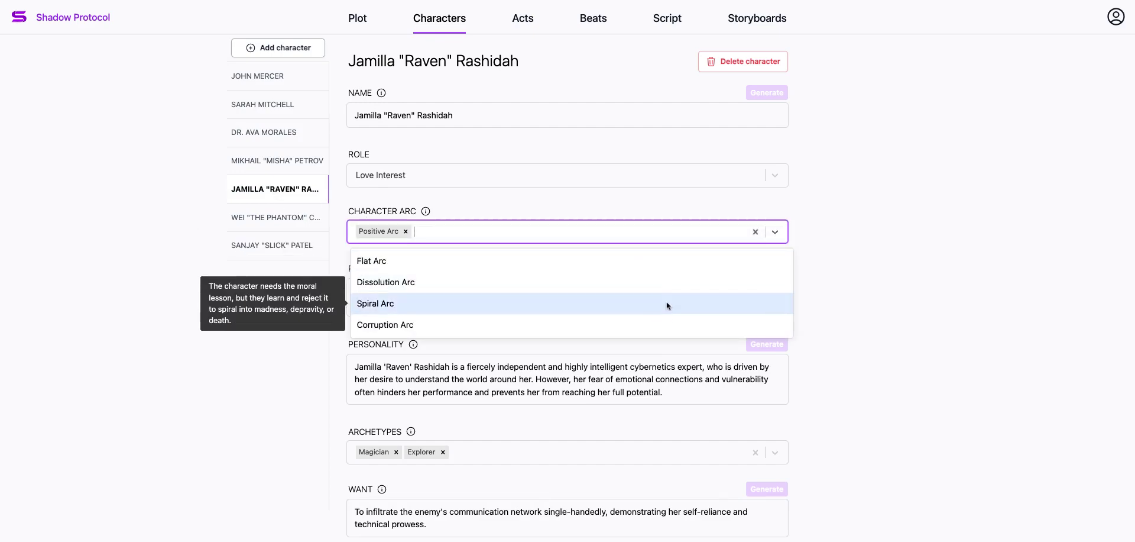
click(849, 308)
Add Rebel as John Mercer's second archetype alongside Hero
click(263, 75)
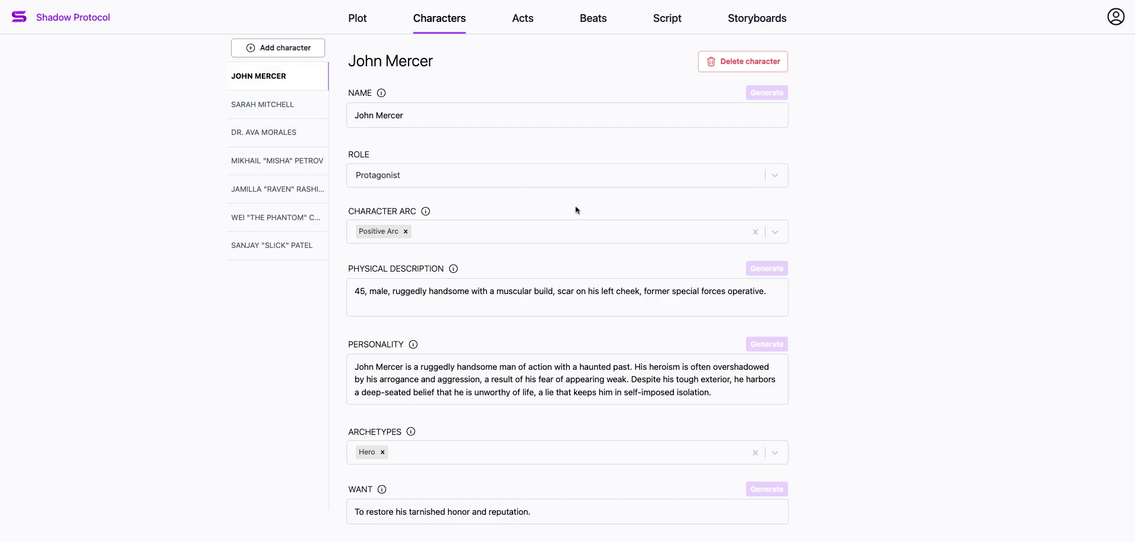
scroll(573, 204, down, 3)
scroll(577, 204, down, 2)
click(776, 173)
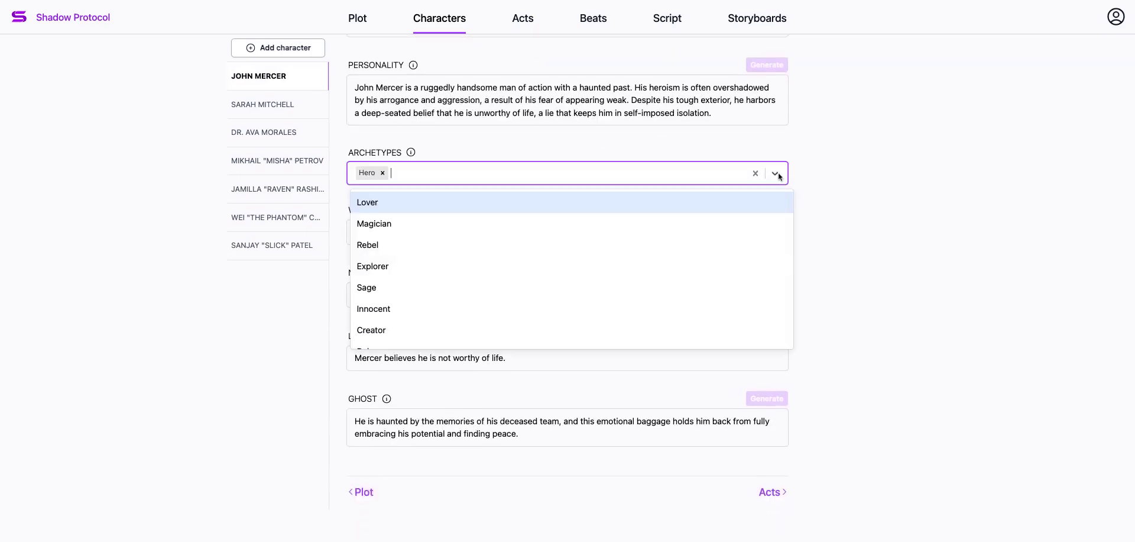
click(449, 246)
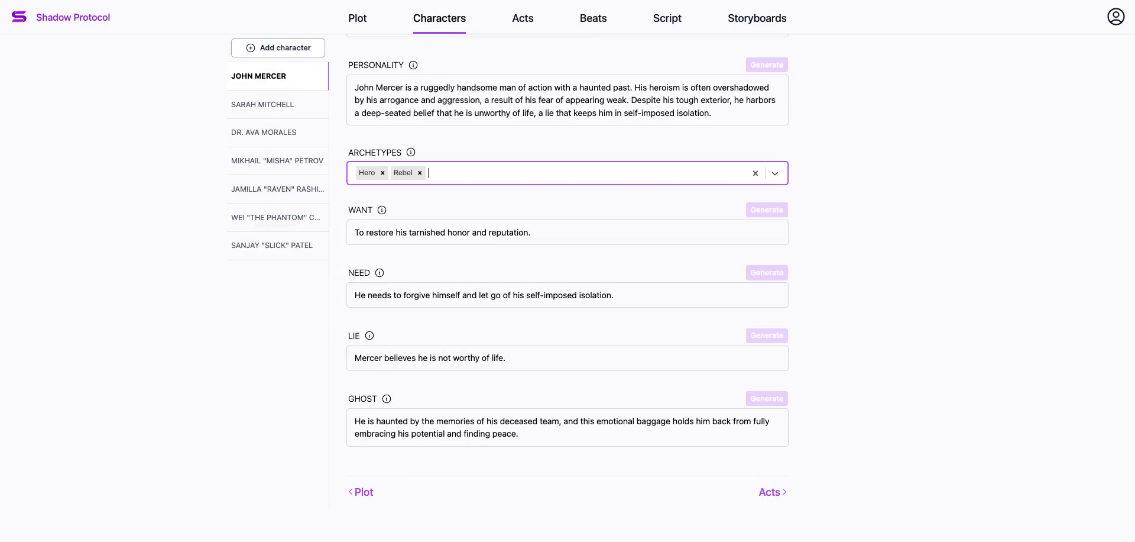
click(831, 331)
Go via the acts overview and Act 1 beats to the Script, opening at the enemy compound scene
click(525, 18)
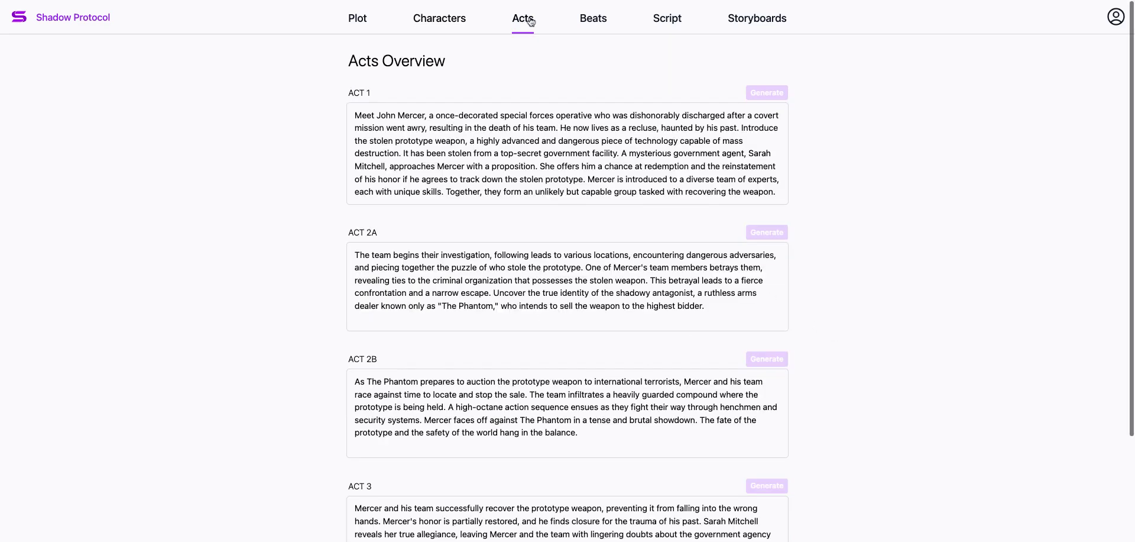
click(593, 25)
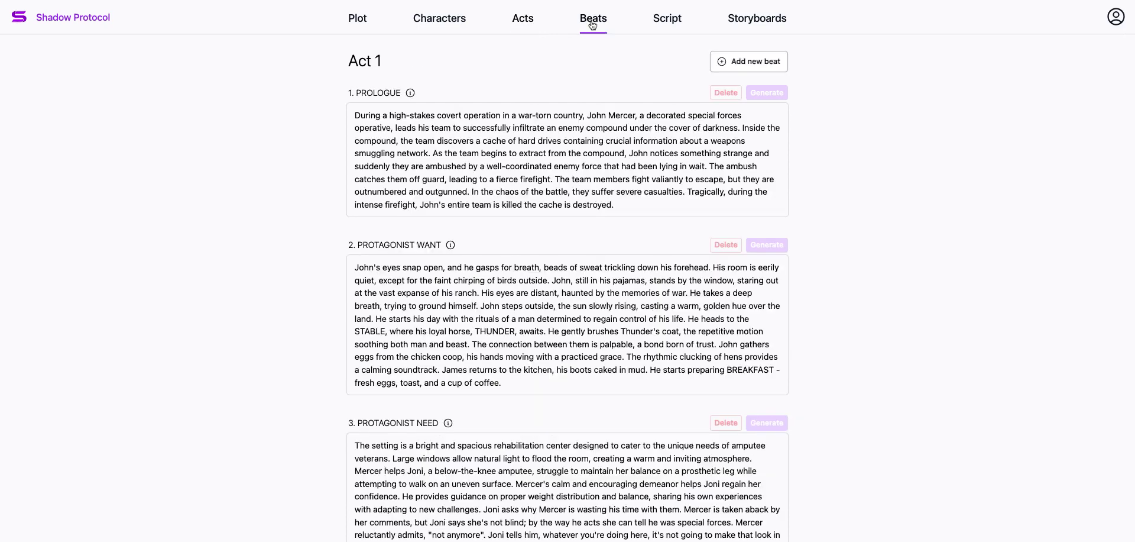
click(662, 22)
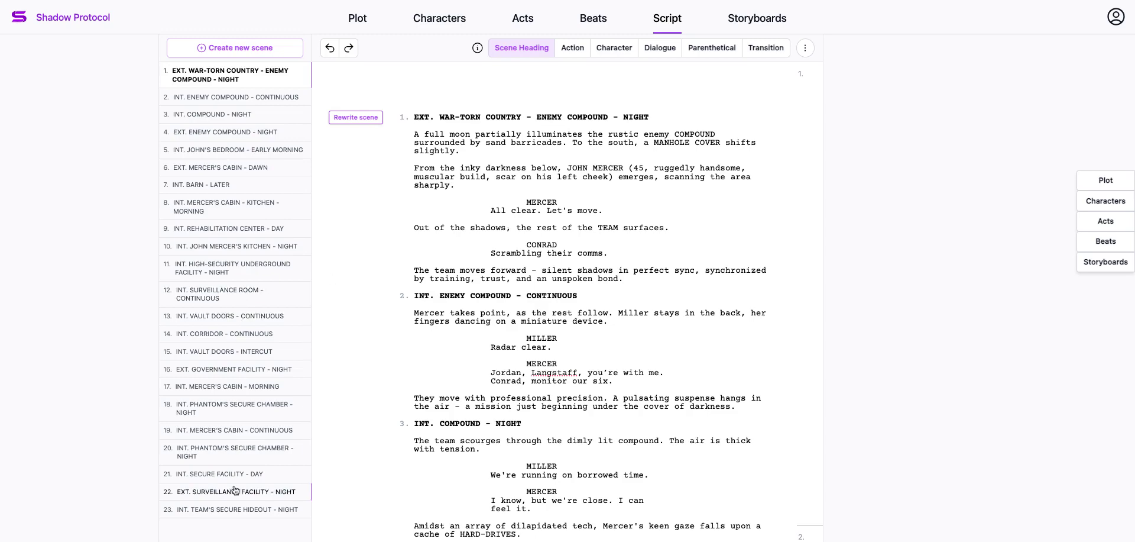
Rewrite scene 1 with 'This reeds to be more dramatic, and give Mercer more dialog' and accept it
click(367, 121)
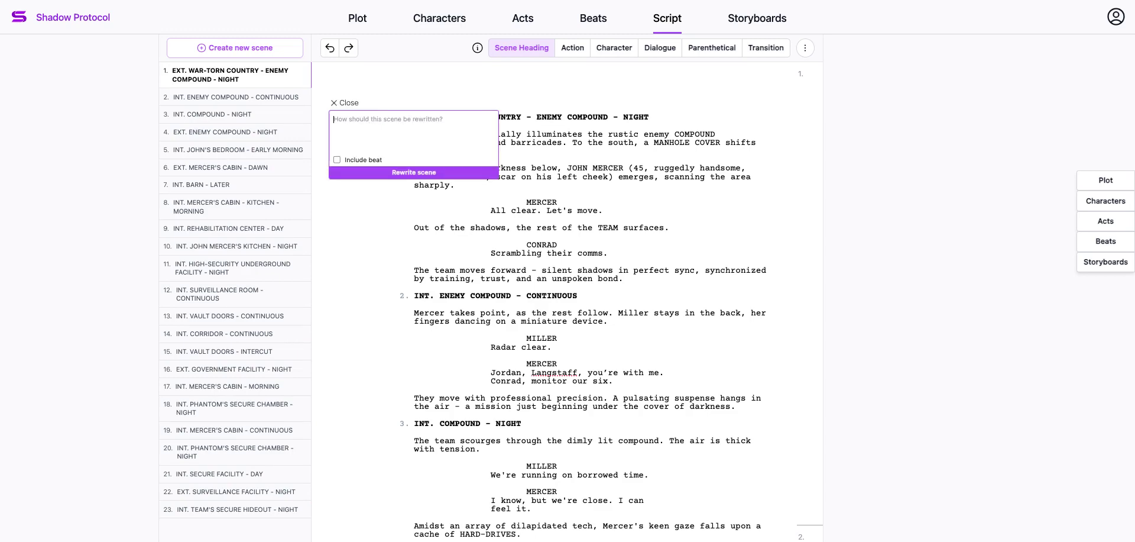
text(This reeds to be more dramatic, and give)
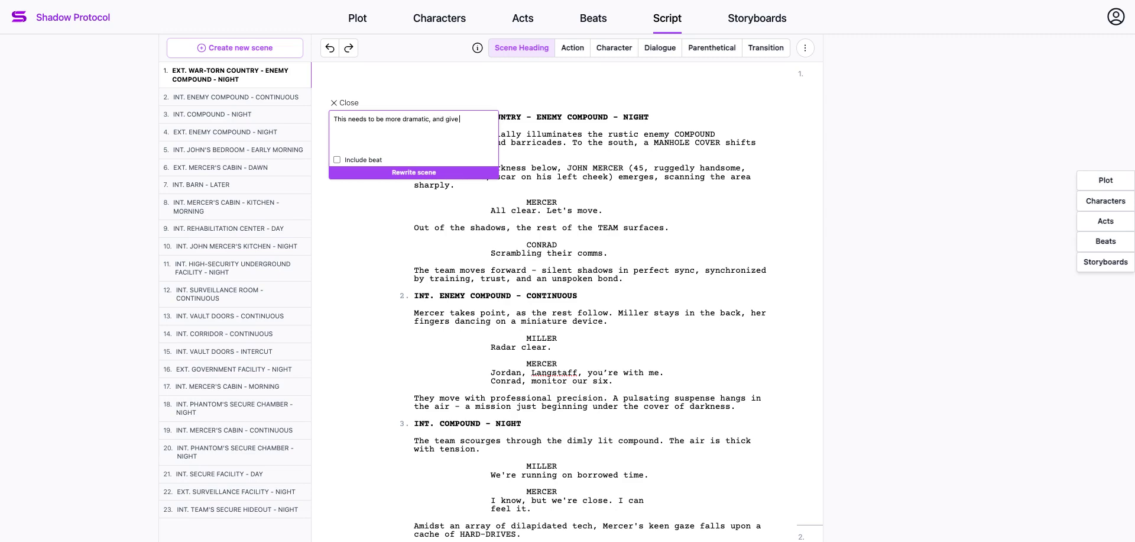
text( Mercer more dialog)
click(413, 173)
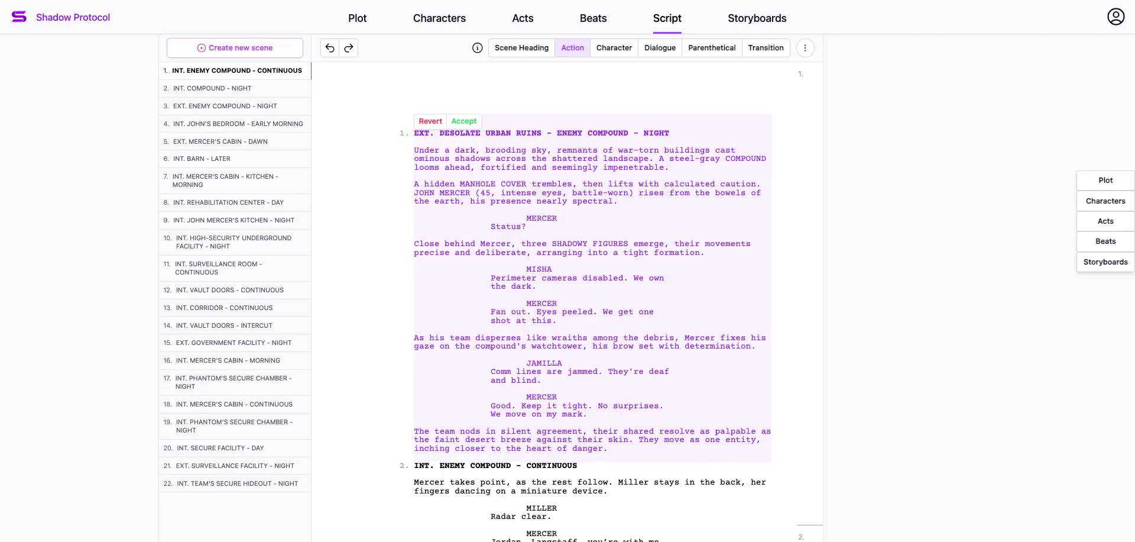
click(467, 125)
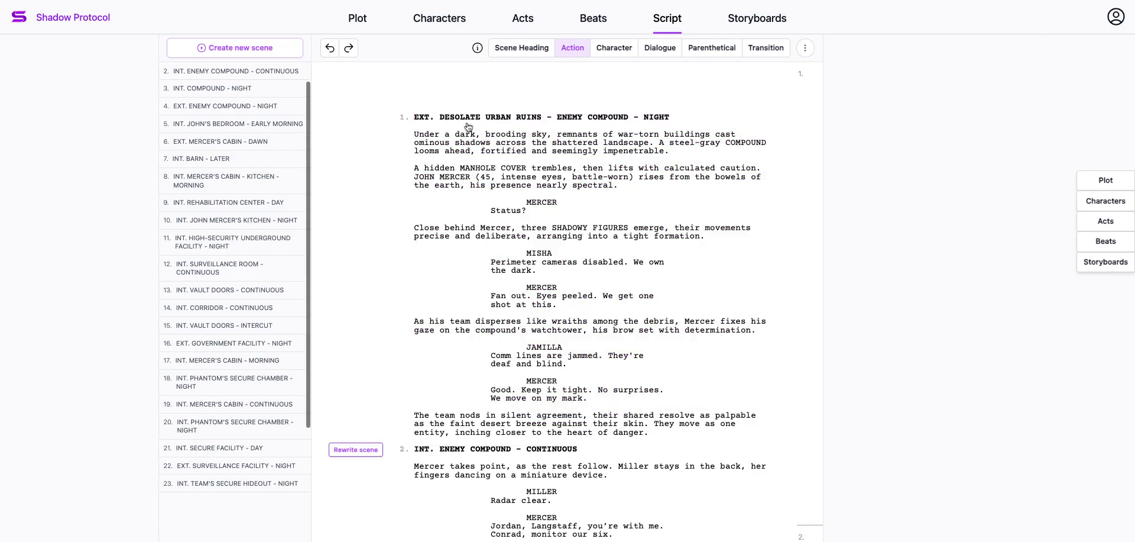
Append 'Nice!' to Misha's line so it reads 'We own the dark. Nice!'
click(561, 272)
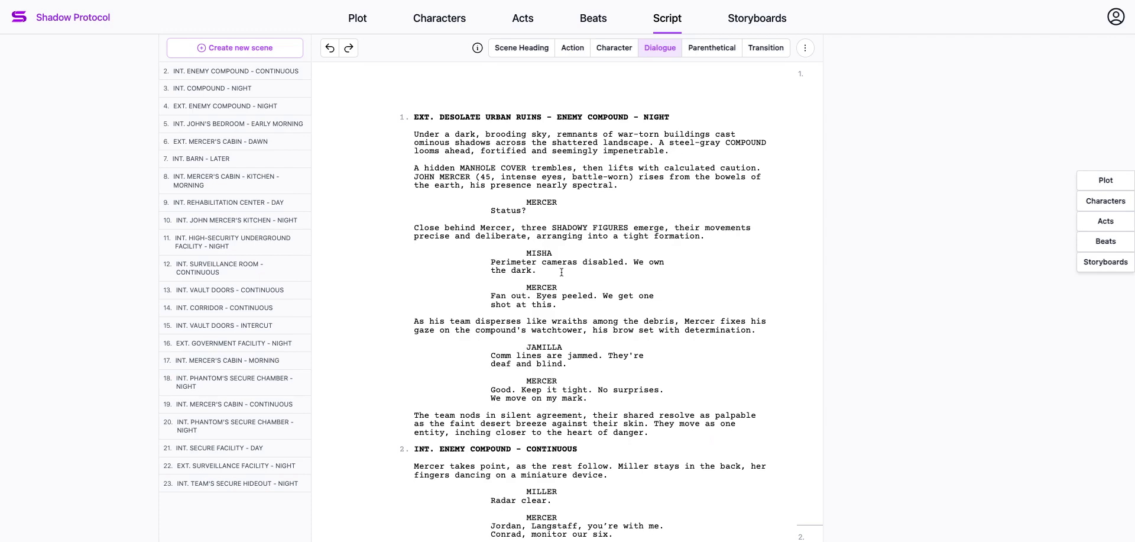
text(Nnice)
key(BackSpace)
key(BackSpace)
key(BackSpace)
key(BackSpace)
text(ice)
Try a rewrite of Mercer's 'Fan out' line, then dismiss it without changes
triple_click(492, 299)
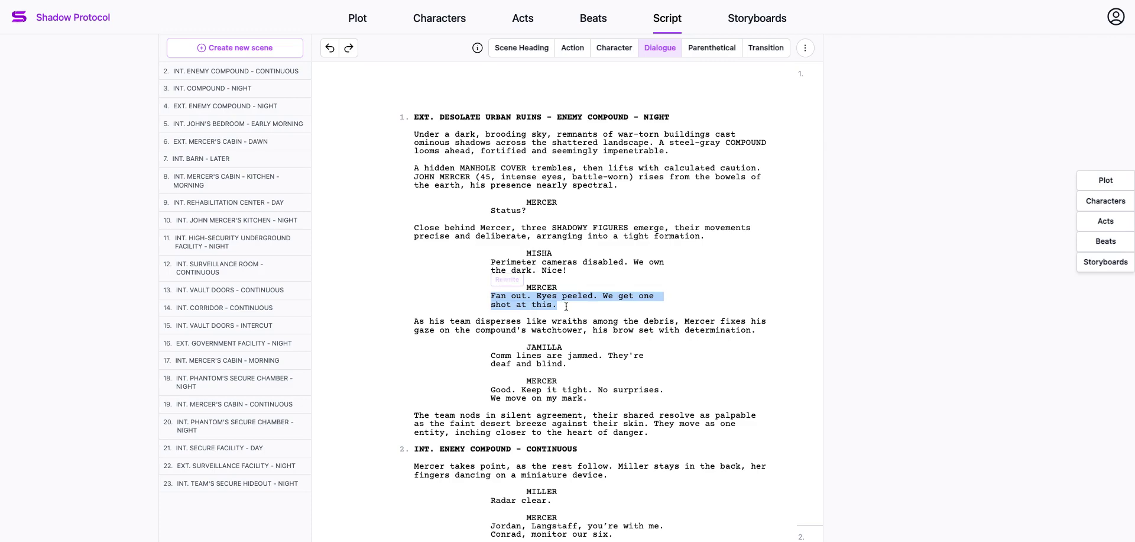
click(503, 282)
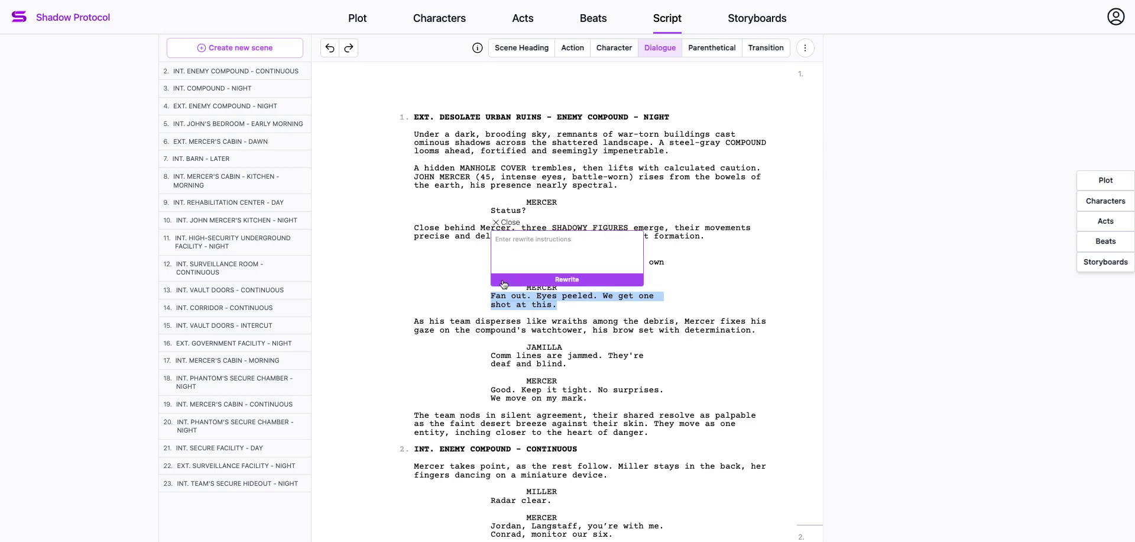
click(510, 224)
click(636, 186)
Go to the Storyboards and start a new shot for scene 1, shot 5
click(757, 19)
scroll(598, 330, down, 1)
scroll(599, 330, down, 3)
click(571, 353)
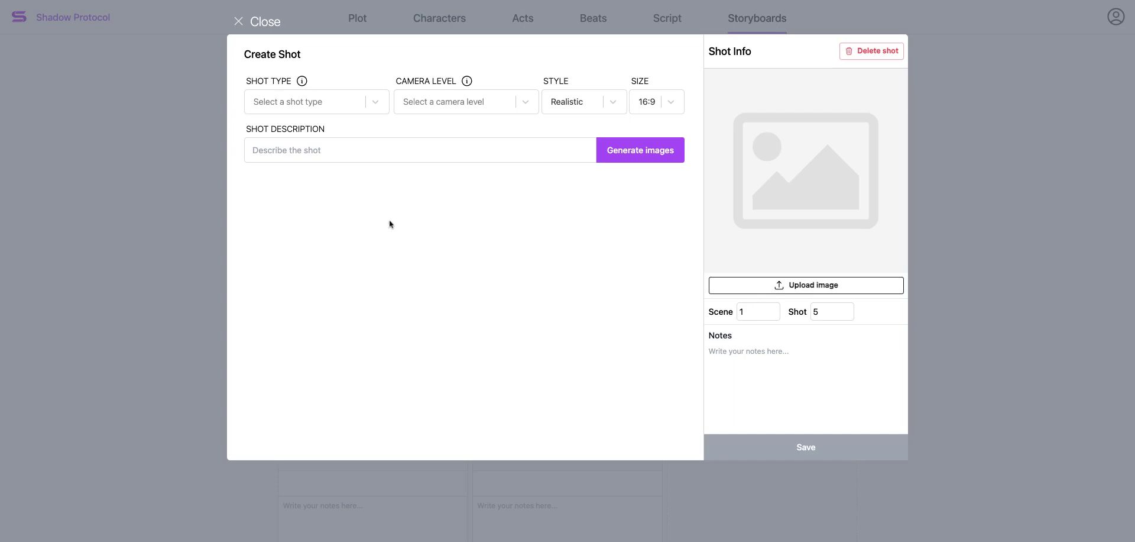
Look over the shot type and camera level options without changing them
click(376, 104)
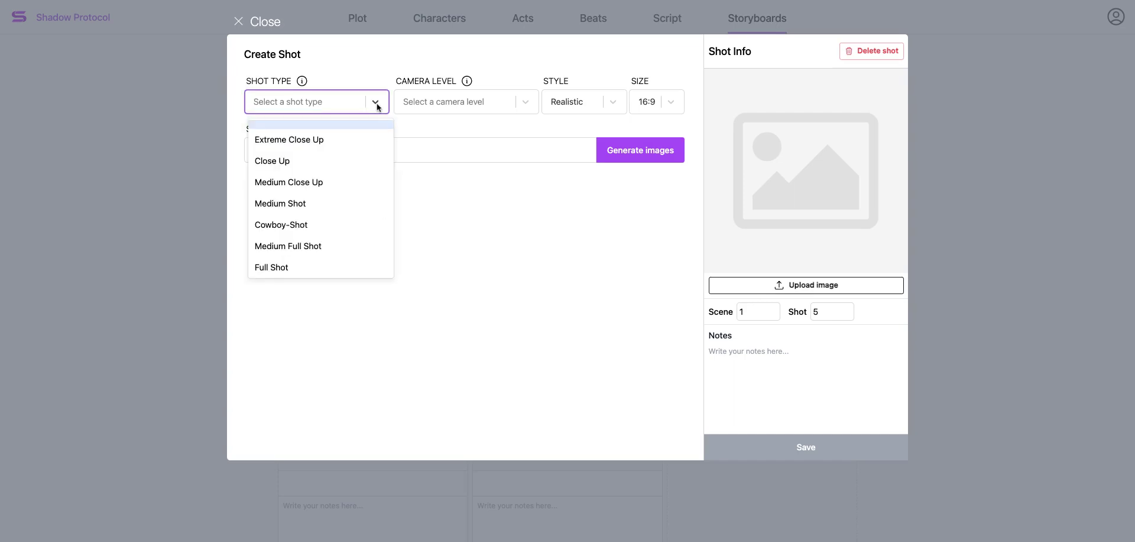
click(376, 104)
click(523, 104)
click(523, 105)
Generate images for 'Raven outside her tent' and choose the one of Raven by the tent
mouse_move(471, 84)
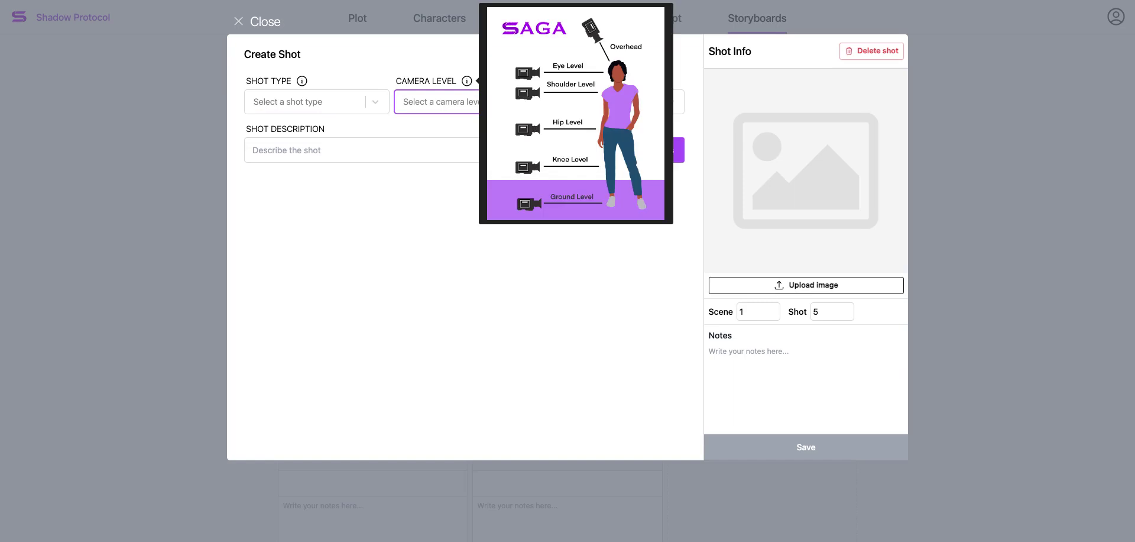
click(393, 150)
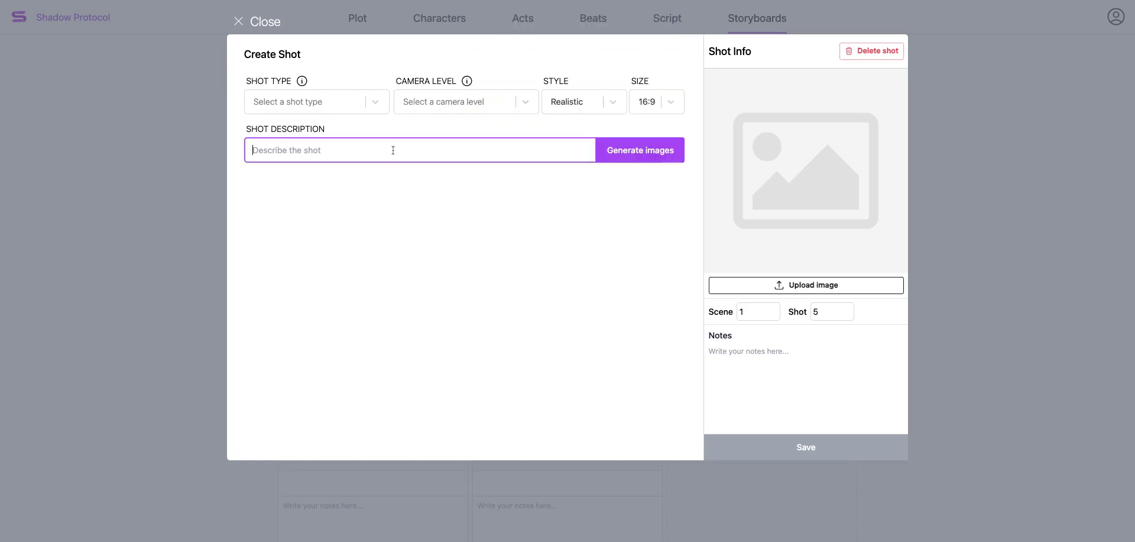
text(Raven outside her tent)
click(674, 153)
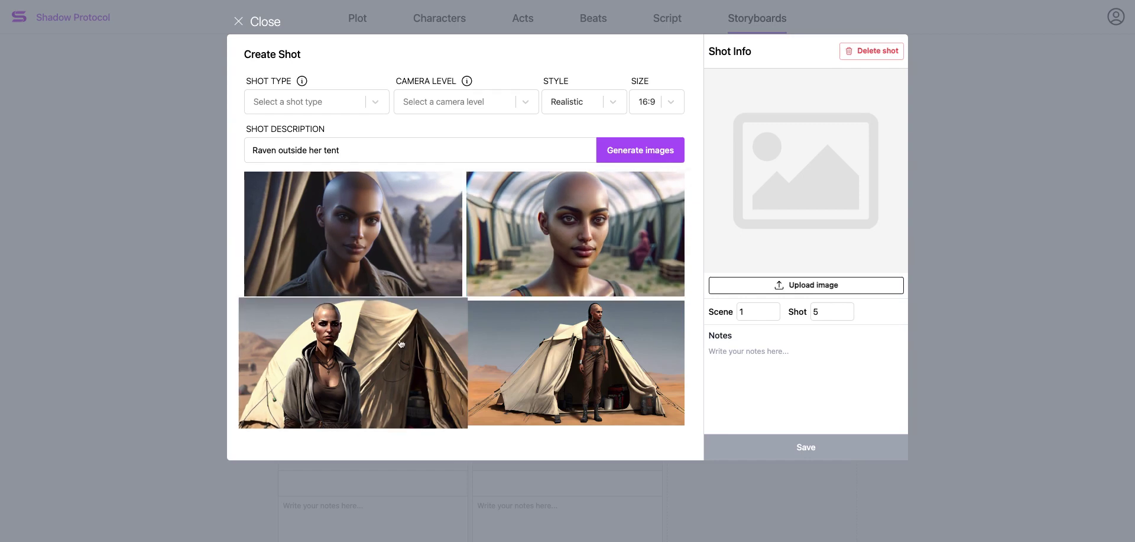
click(381, 362)
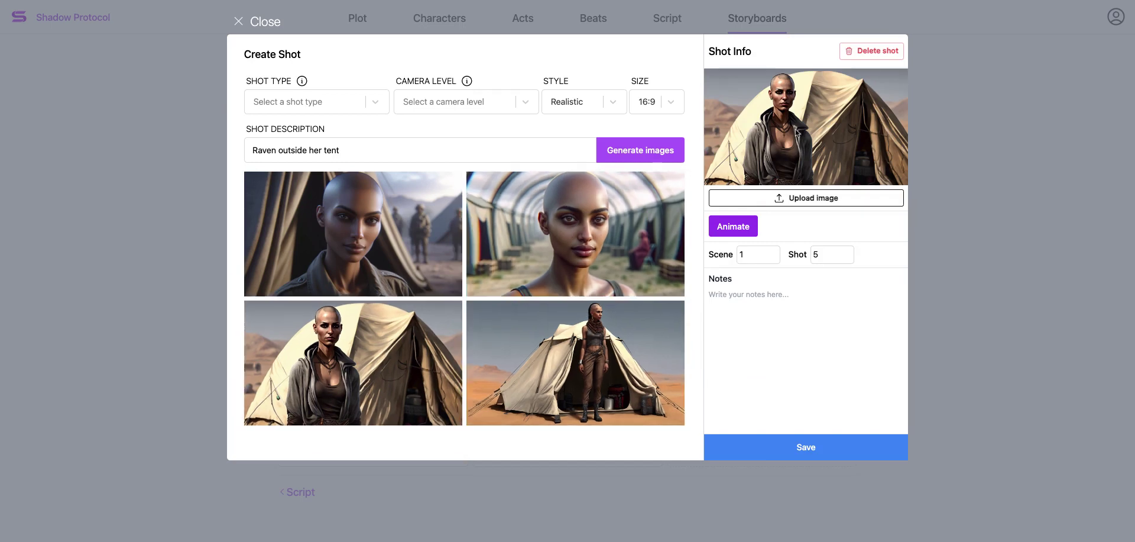
Add the note 'Zoom in on her eyes', animate the image and save the shot
click(769, 297)
text(Zoom in on her eyes)
click(744, 229)
click(810, 446)
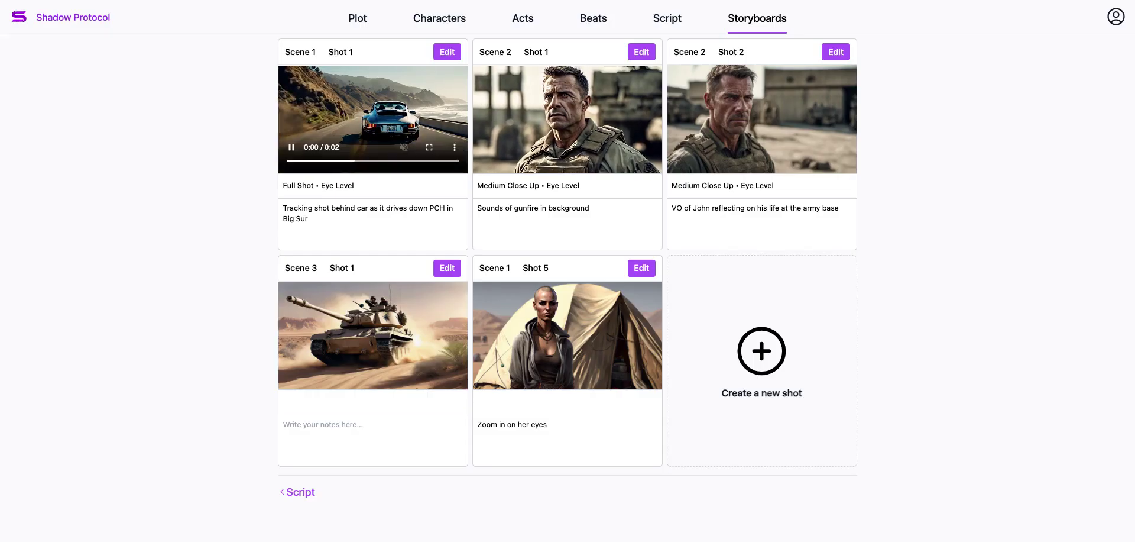
click(429, 146)
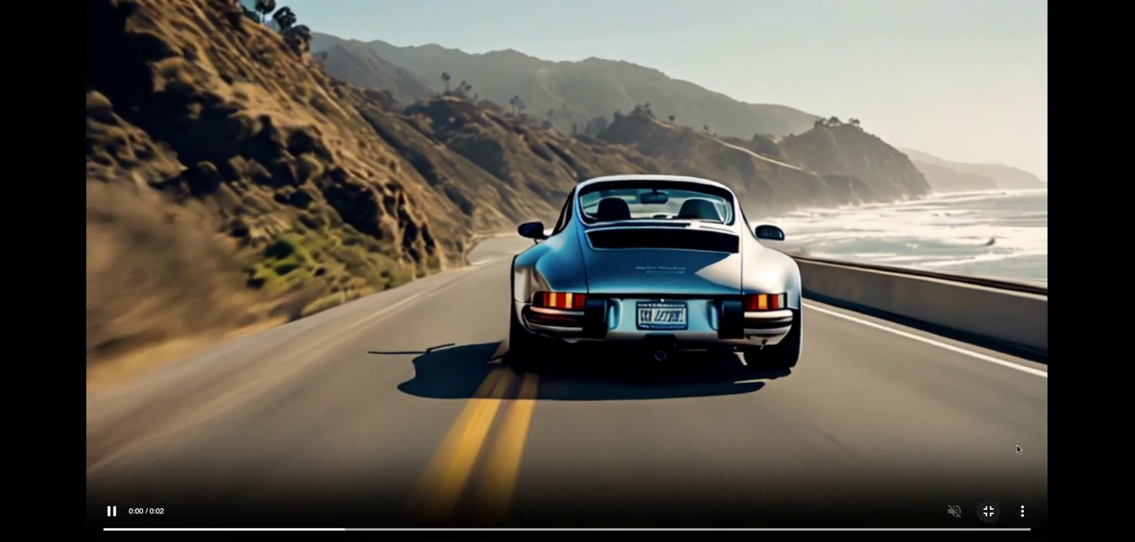
click(990, 512)
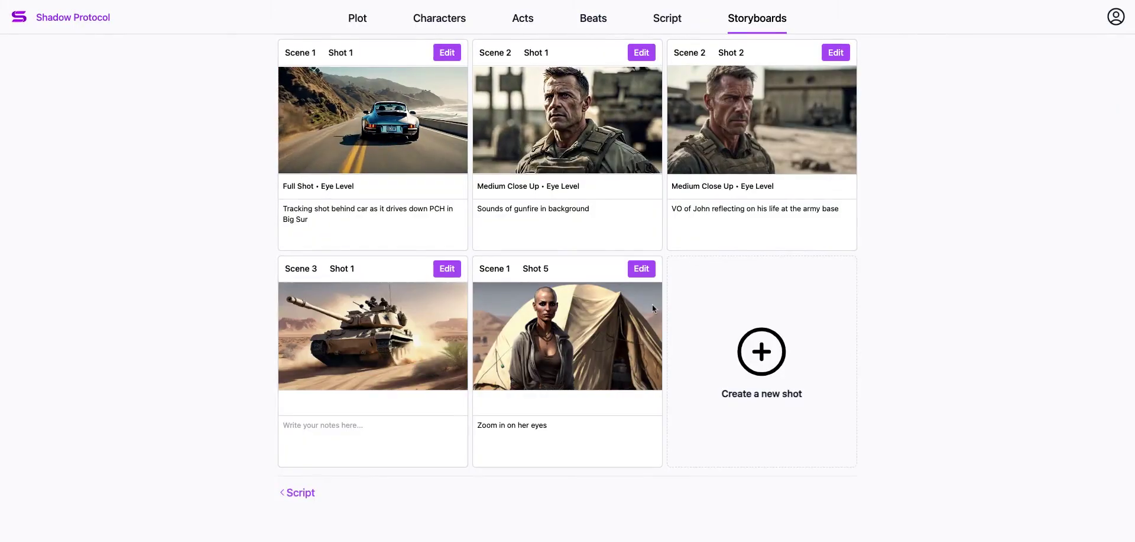